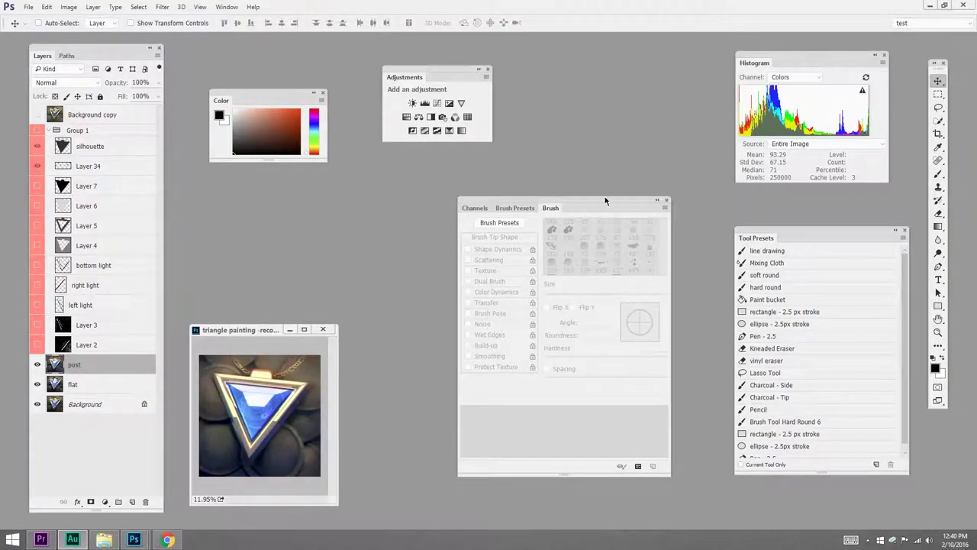
Shift the Channels/Brush panel group left and the triangle painting window up-right, then pick up Layers
drag(596, 206, 541, 201)
drag(267, 330, 285, 314)
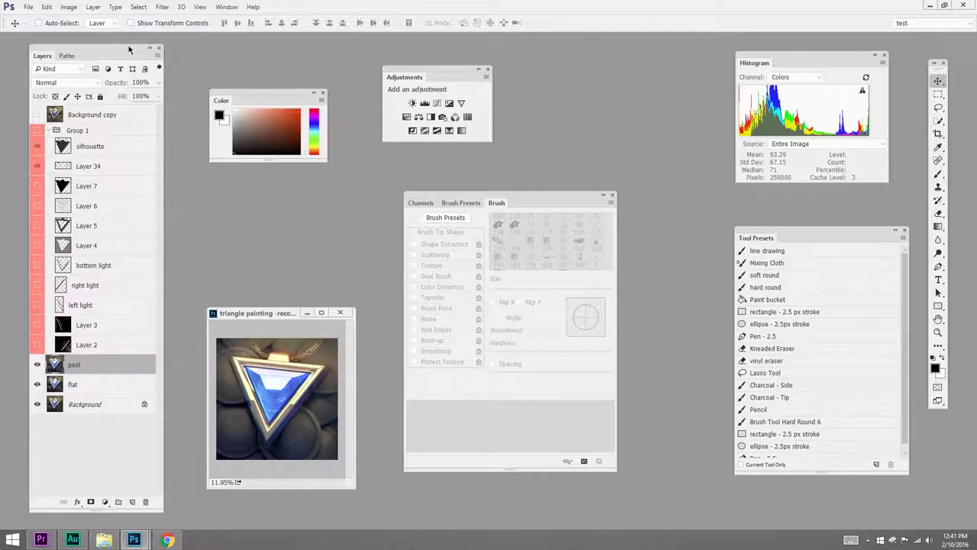
drag(128, 46, 4, 56)
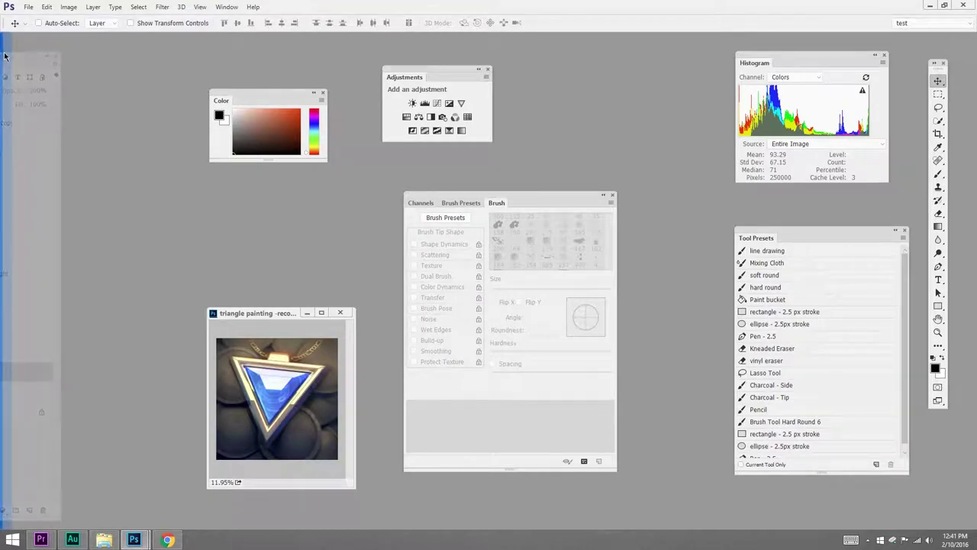
Dock the Layers/Paths group full-height at the left edge and test widening its column
drag(4, 55, 5, 56)
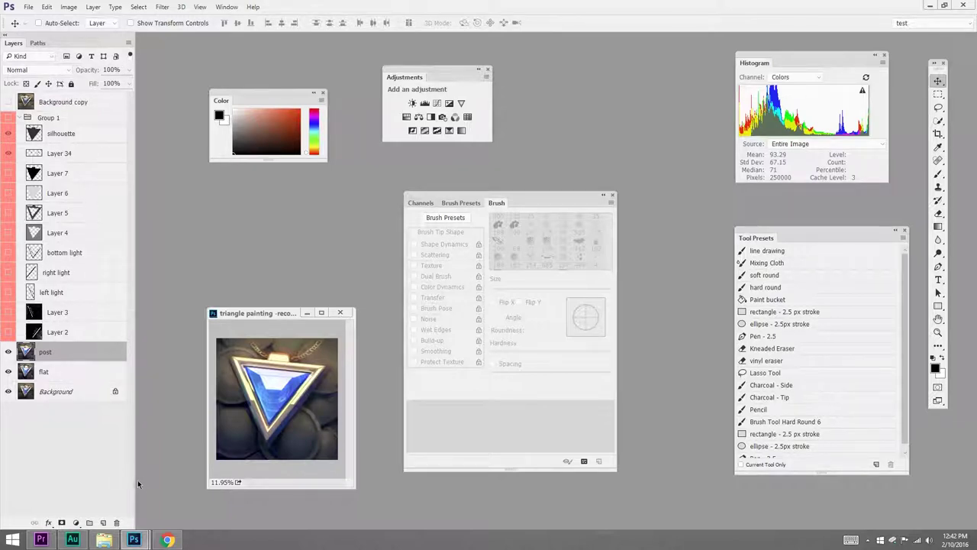
drag(137, 478, 112, 485)
Toggle the docked panel between Layers and Paths, ending on the Paths list
click(37, 42)
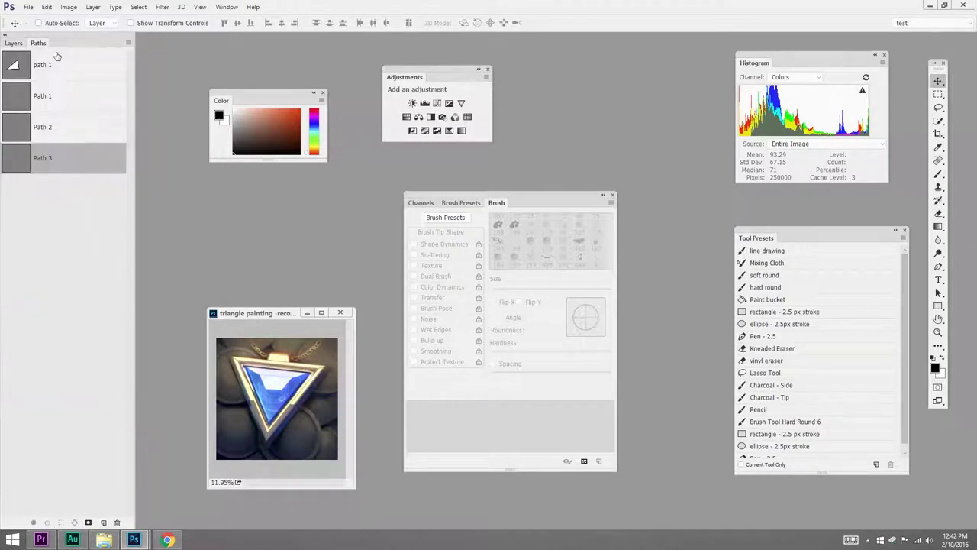
click(14, 44)
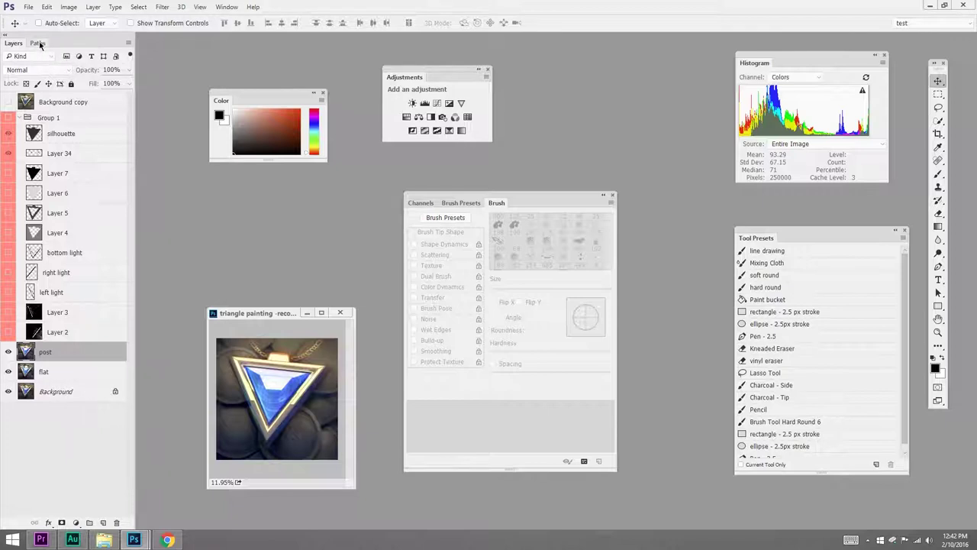
click(37, 43)
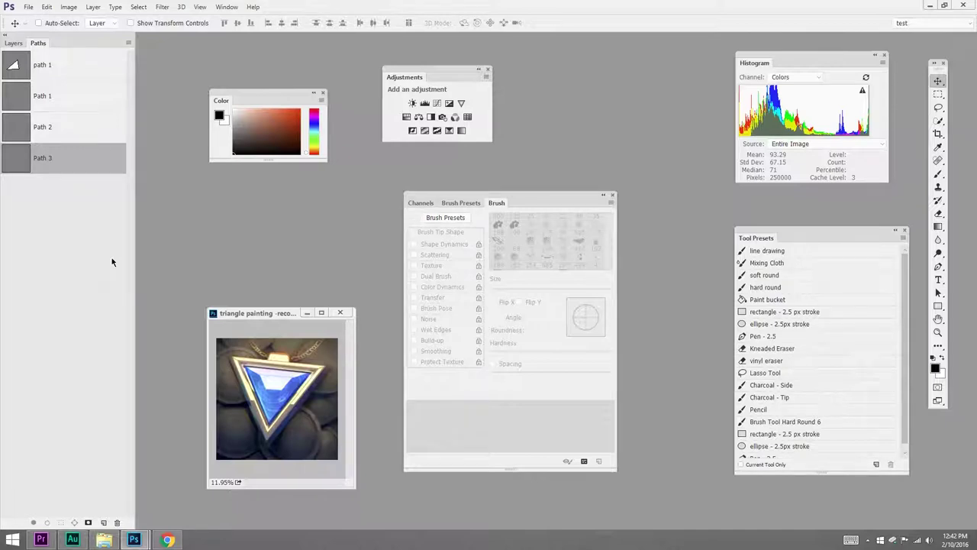
Move Color and the painting right, then dock Paths in its own narrow column beside Layers
drag(277, 95, 606, 73)
mouse_move(270, 312)
mouse_down()
mouse_move(550, 349)
mouse_move(652, 305)
mouse_up()
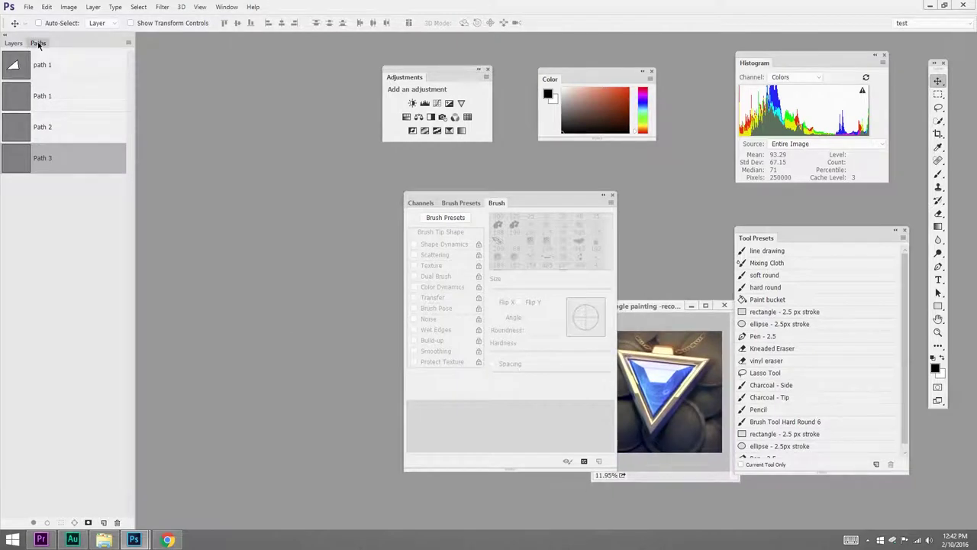
drag(38, 43, 227, 56)
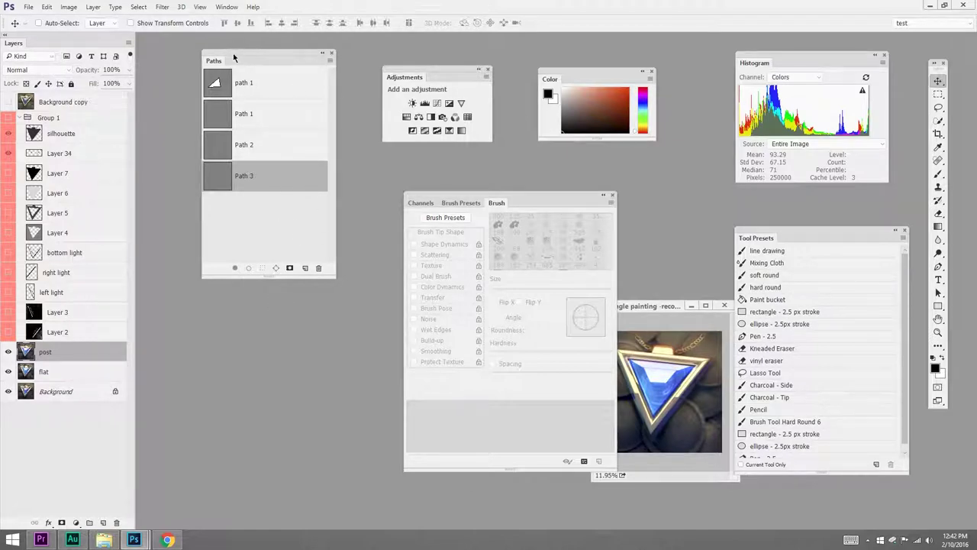
drag(234, 54, 136, 102)
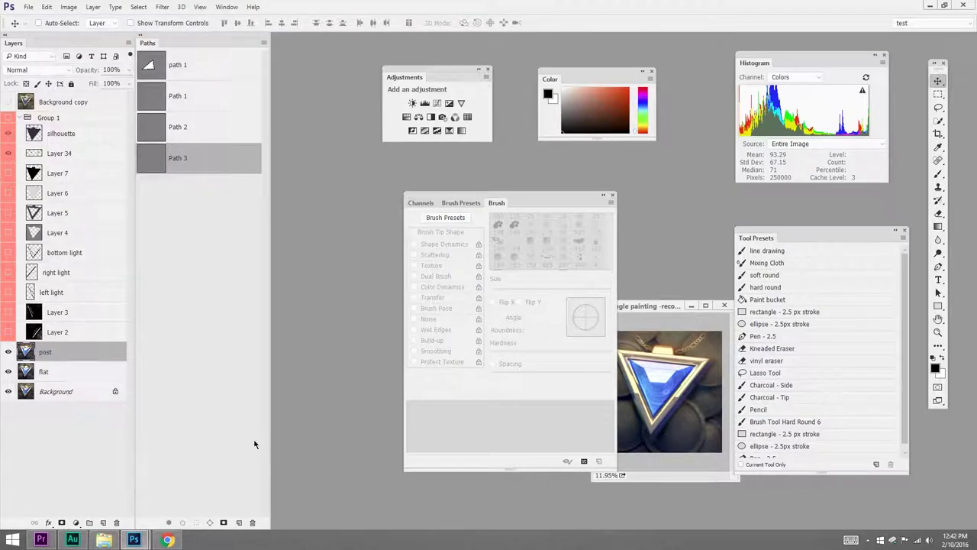
mouse_move(134, 427)
mouse_down()
mouse_move(183, 420)
mouse_move(136, 420)
mouse_up()
drag(270, 385, 235, 401)
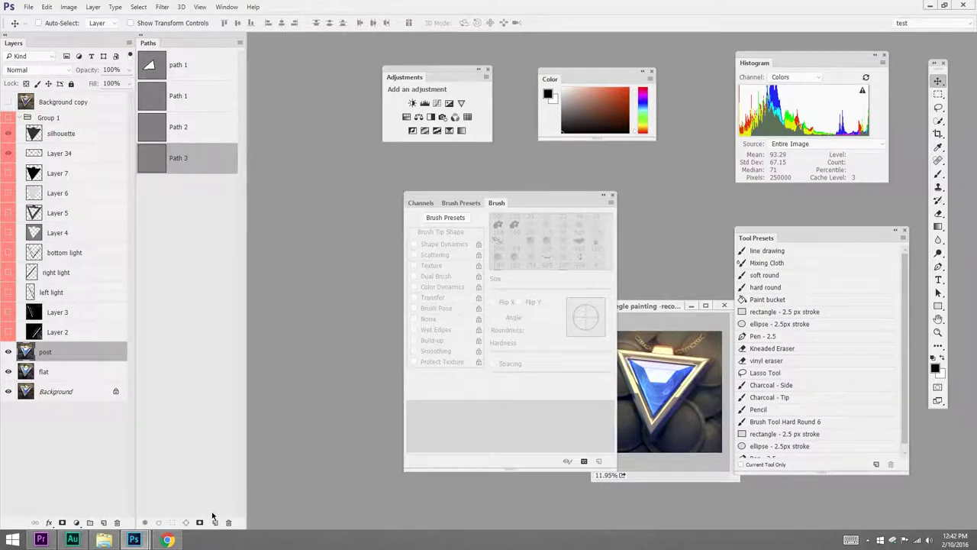
Dock Channels beneath Paths, shorten Paths above it, and raise the painting window
drag(420, 202, 334, 196)
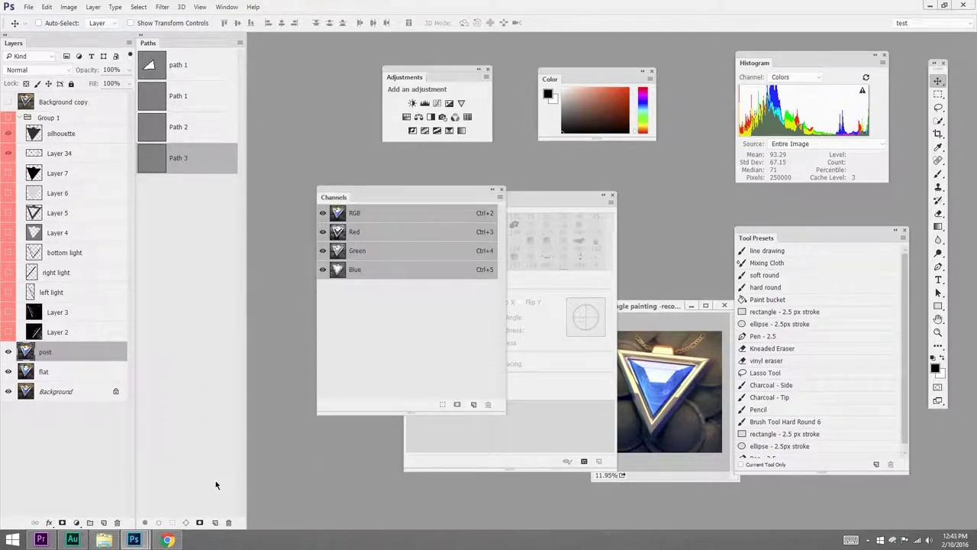
mouse_move(339, 196)
mouse_down()
mouse_move(311, 336)
mouse_move(194, 527)
mouse_up()
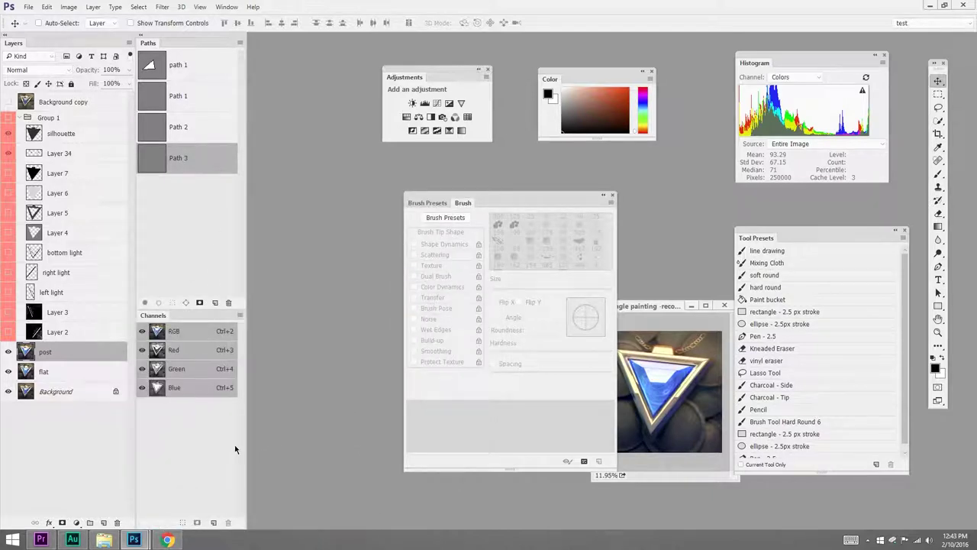
drag(229, 309, 228, 261)
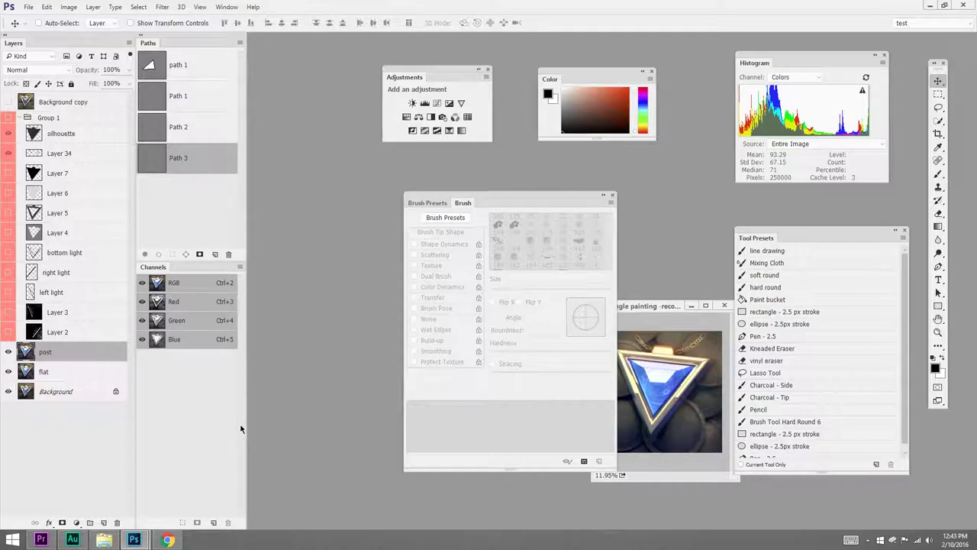
mouse_move(669, 304)
mouse_down()
mouse_move(658, 308)
mouse_move(654, 284)
mouse_move(653, 298)
mouse_move(359, 310)
mouse_move(333, 289)
mouse_up()
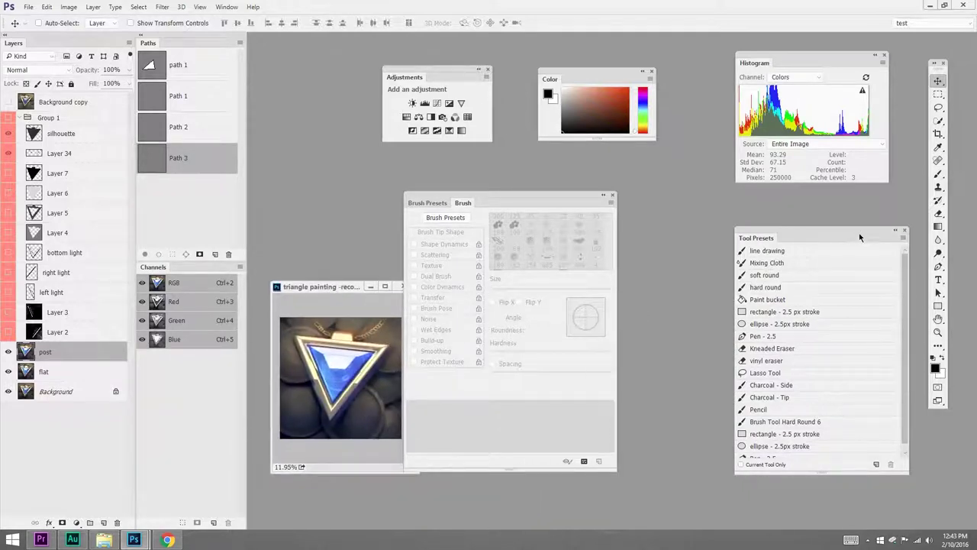
Move the painting left and stack Tool Presets under Histogram, repositioning the group up-left
drag(852, 235, 850, 228)
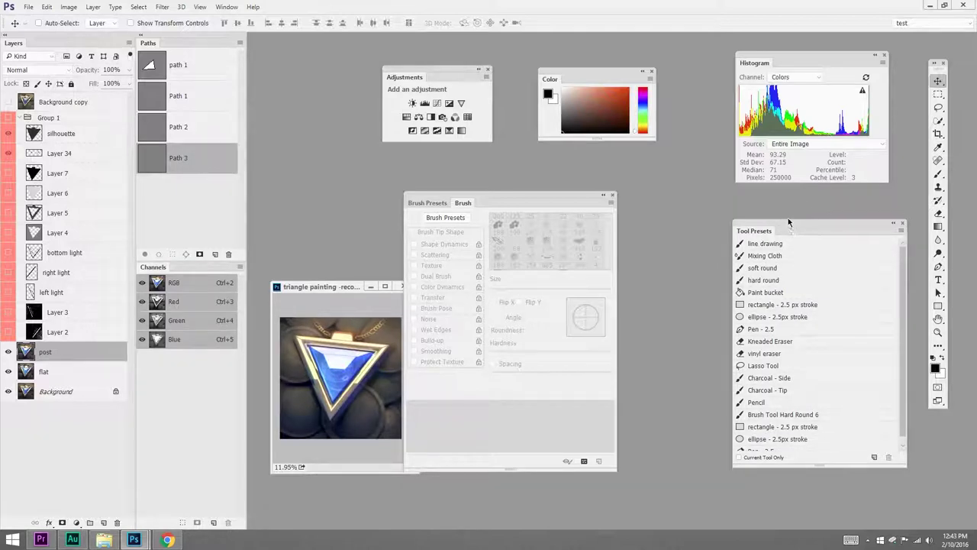
drag(788, 225, 790, 188)
drag(848, 55, 813, 78)
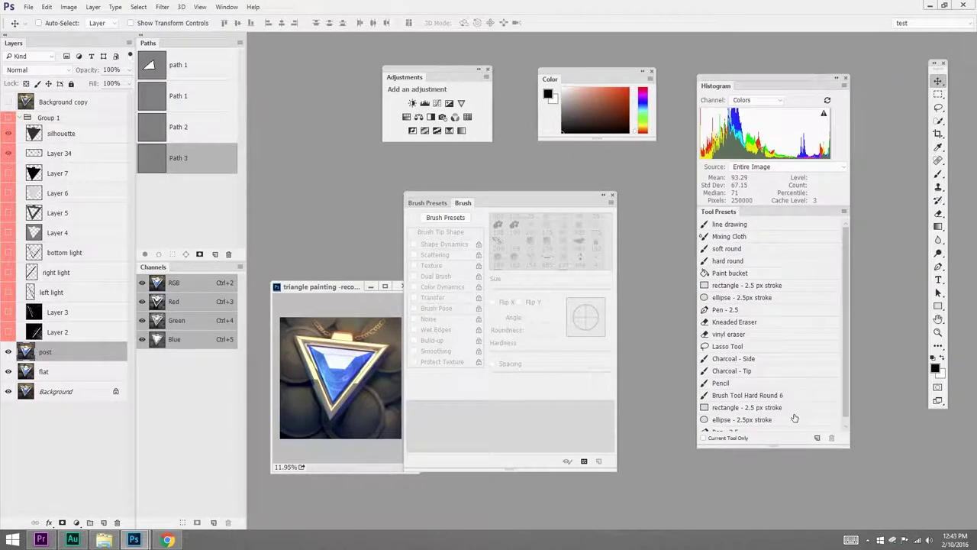
drag(815, 82, 804, 73)
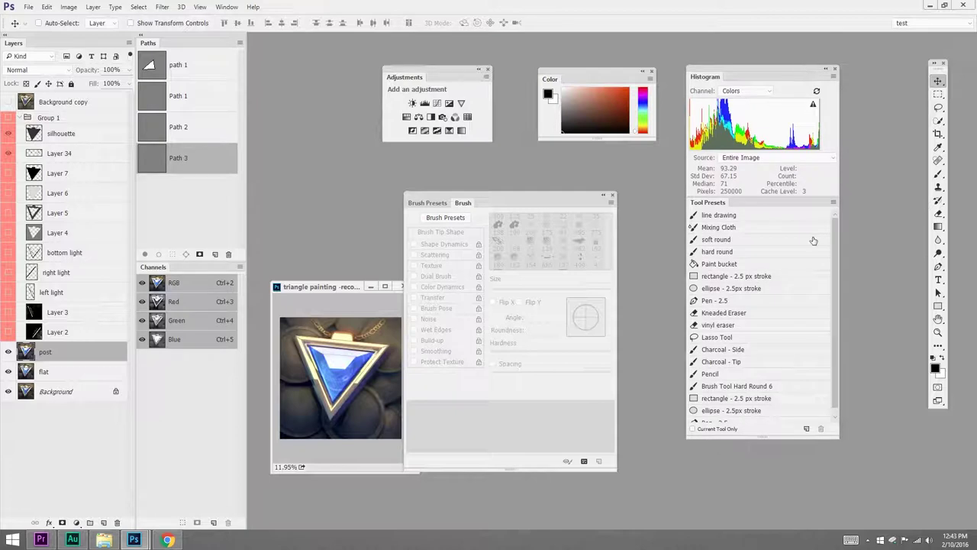
Set the Histogram group beside the tools column with a shorter Tool Presets, and float Channels
drag(939, 65, 837, 110)
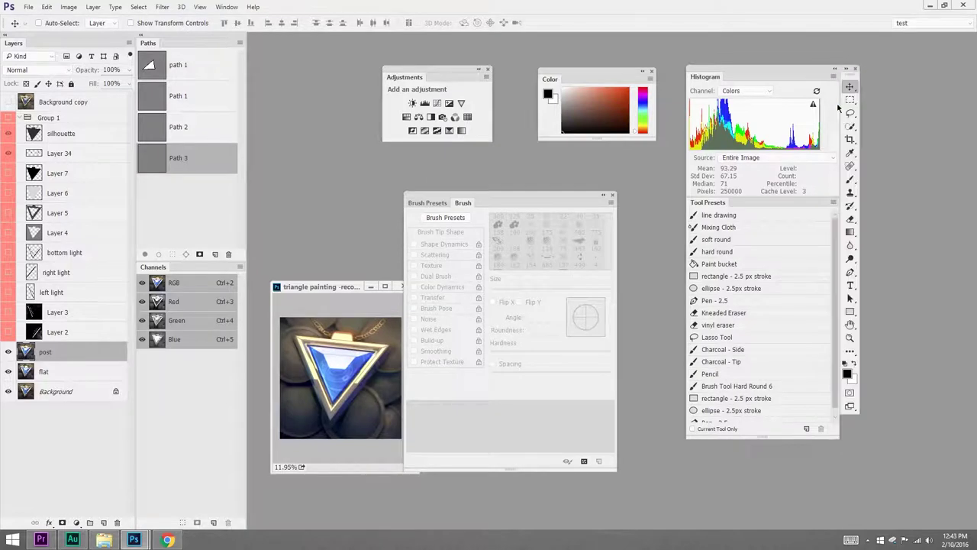
drag(766, 438, 767, 412)
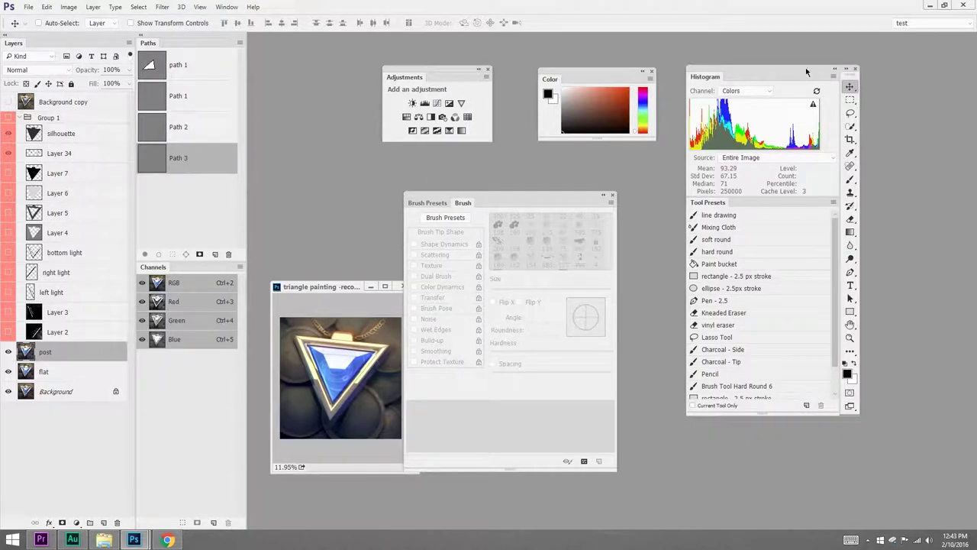
drag(807, 69, 827, 87)
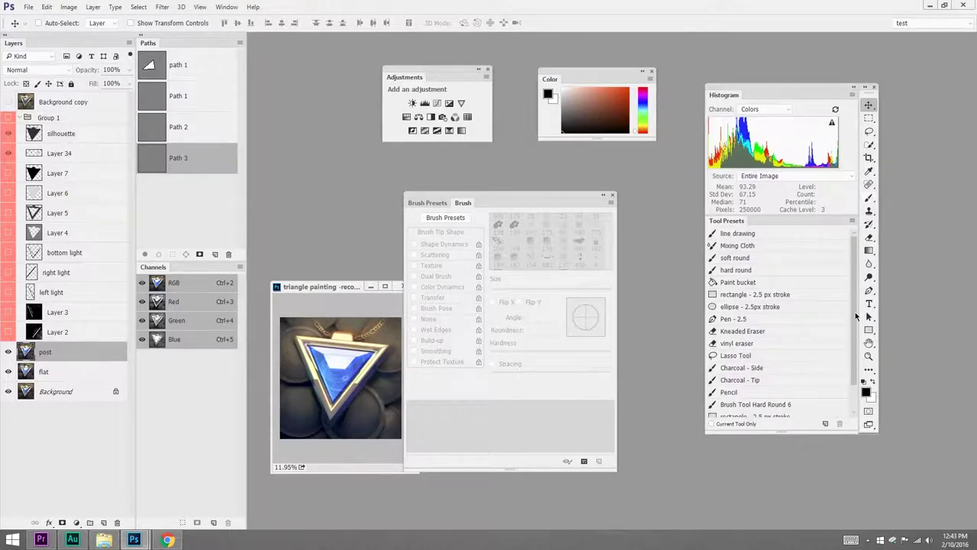
scroll(856, 317, down, 2)
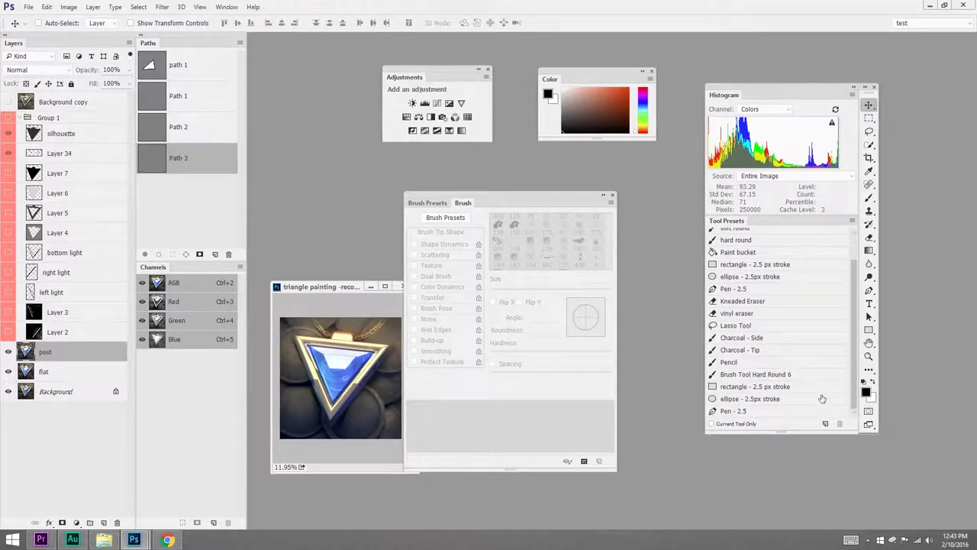
drag(824, 90, 906, 47)
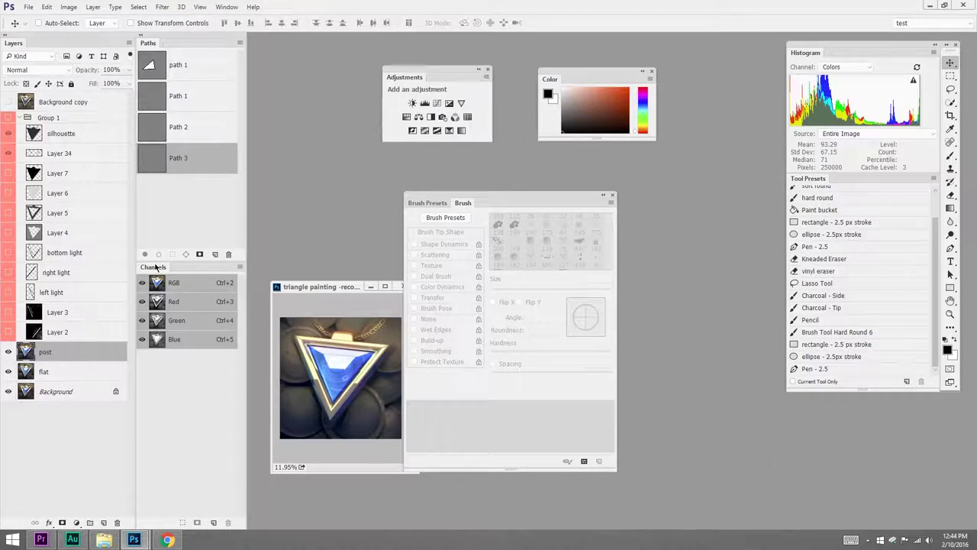
drag(157, 266, 676, 207)
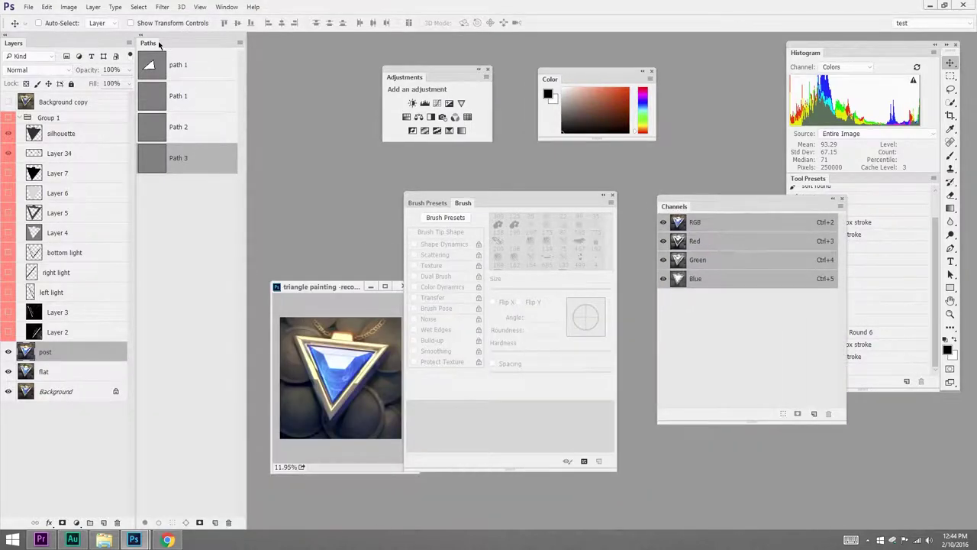
Float Paths out of the dock, move Brush left, and dock Channels beside Paths in a narrower group
drag(148, 43, 629, 152)
drag(501, 202, 239, 161)
drag(666, 151, 511, 244)
drag(718, 203, 600, 193)
drag(745, 329, 629, 326)
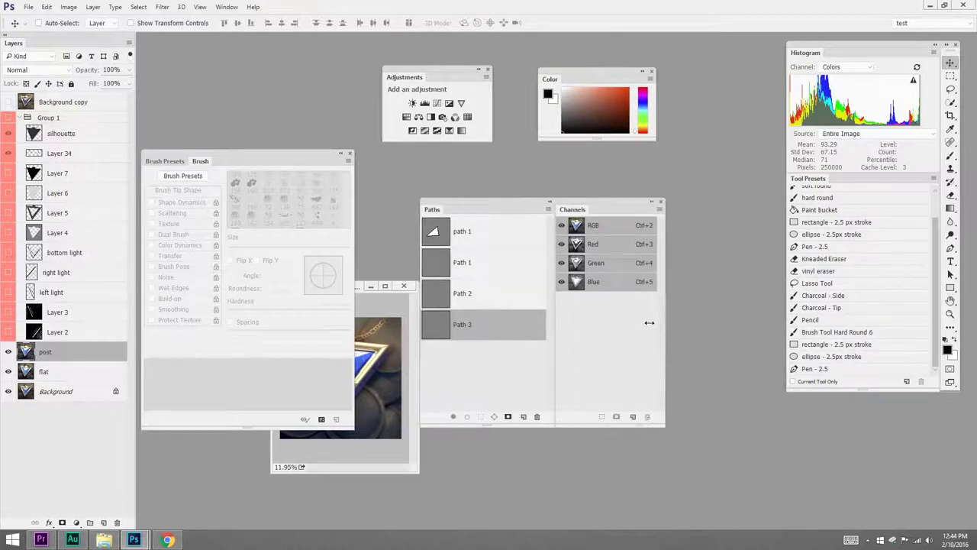
drag(626, 202, 670, 191)
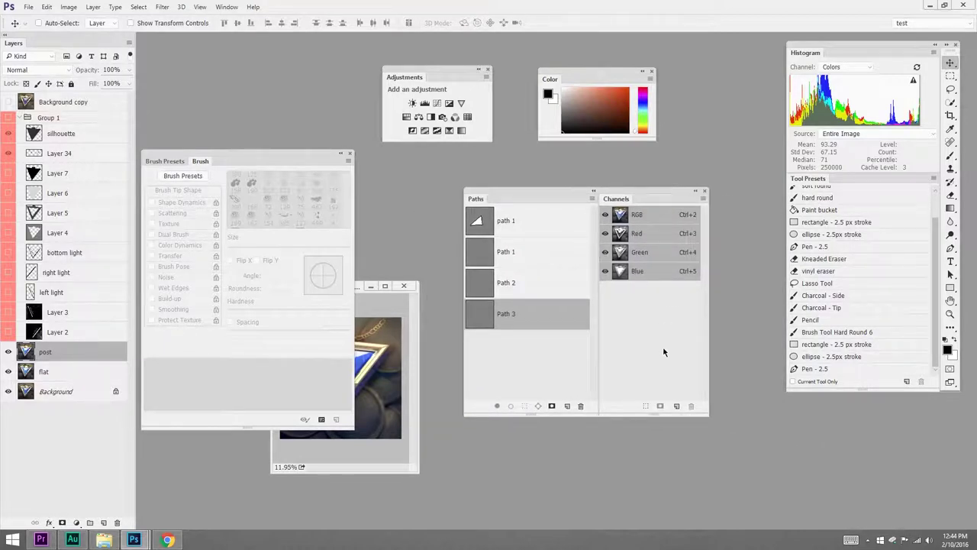
Add Color as a tab beside Channels, move the group to the top, and dock Adjustments above
drag(551, 81, 646, 201)
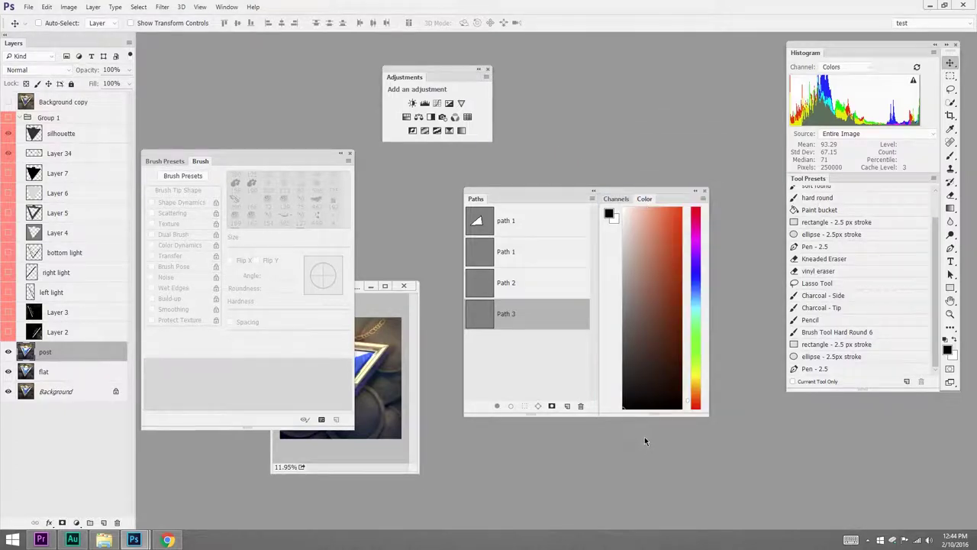
click(617, 199)
click(645, 200)
click(620, 199)
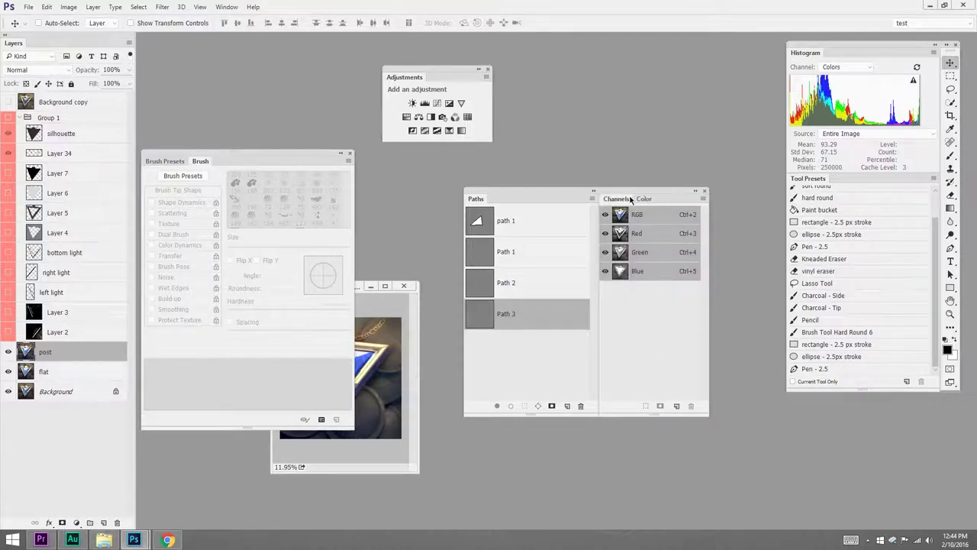
drag(600, 354, 574, 358)
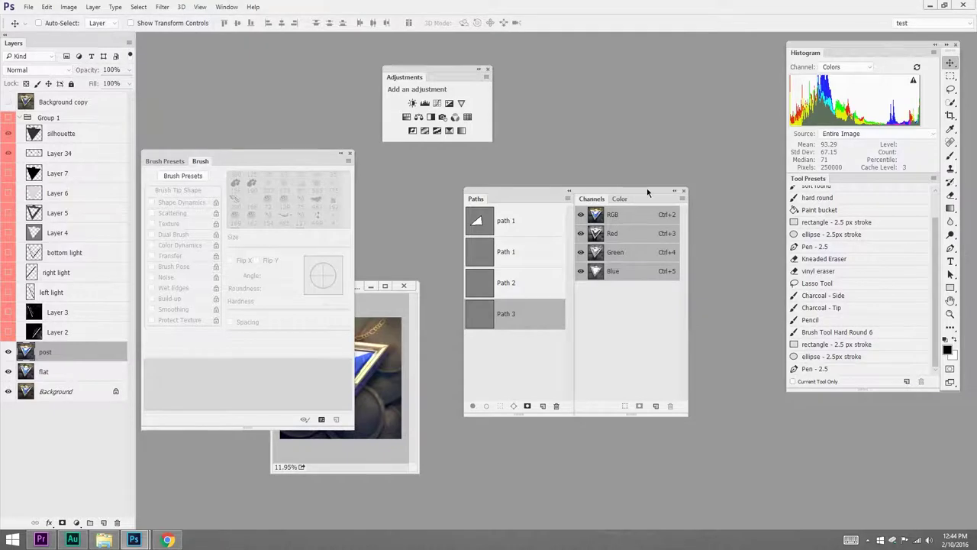
drag(653, 197, 702, 64)
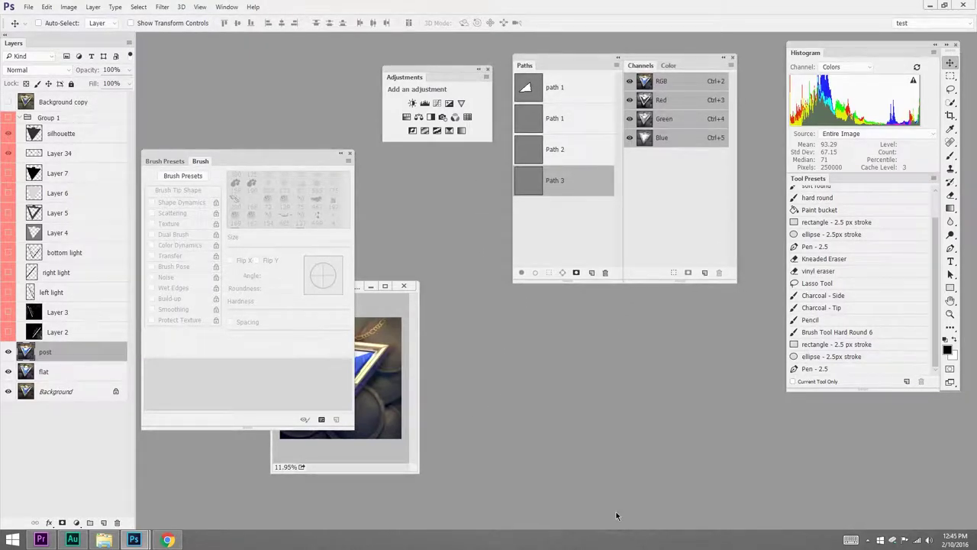
drag(420, 78, 670, 65)
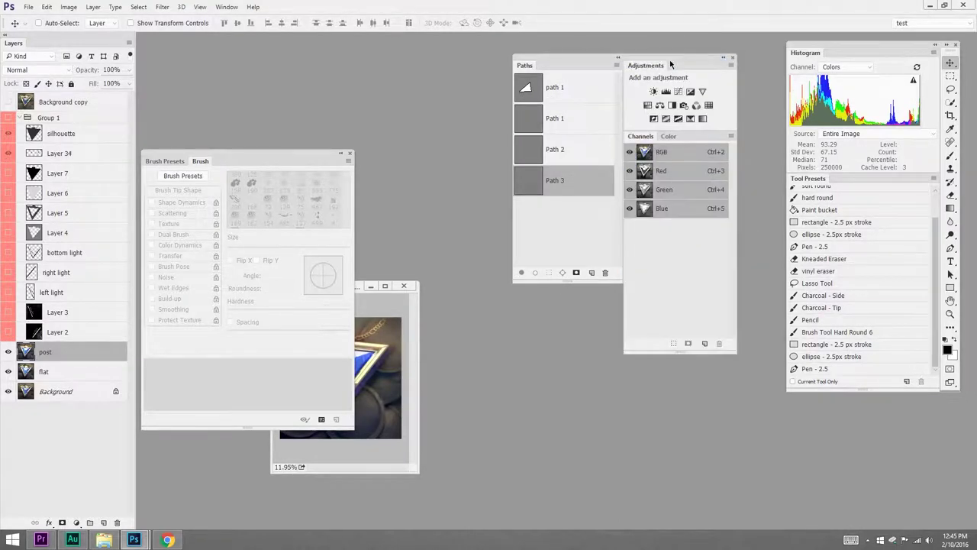
Lengthen Paths to match the group and move the combined group up beside Histogram
drag(573, 283, 631, 352)
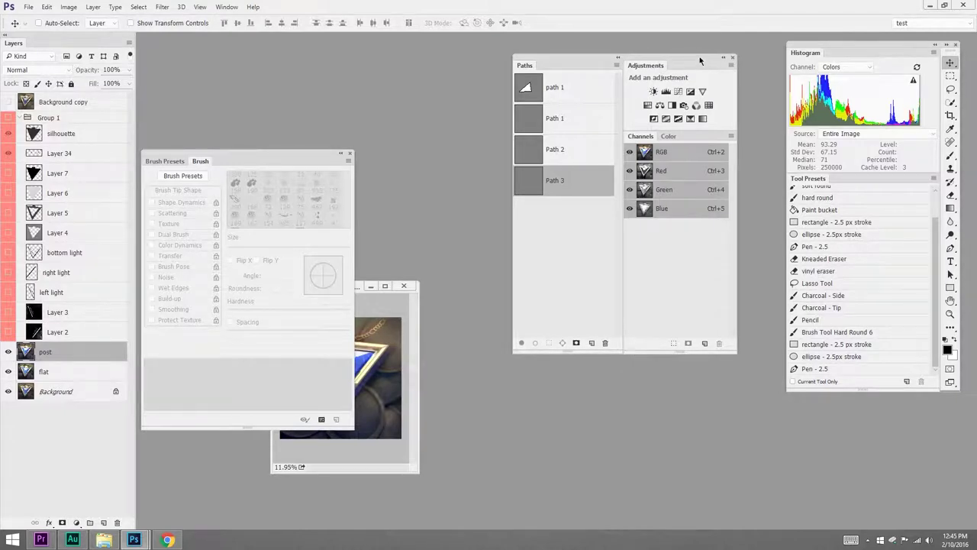
drag(700, 67, 686, 88)
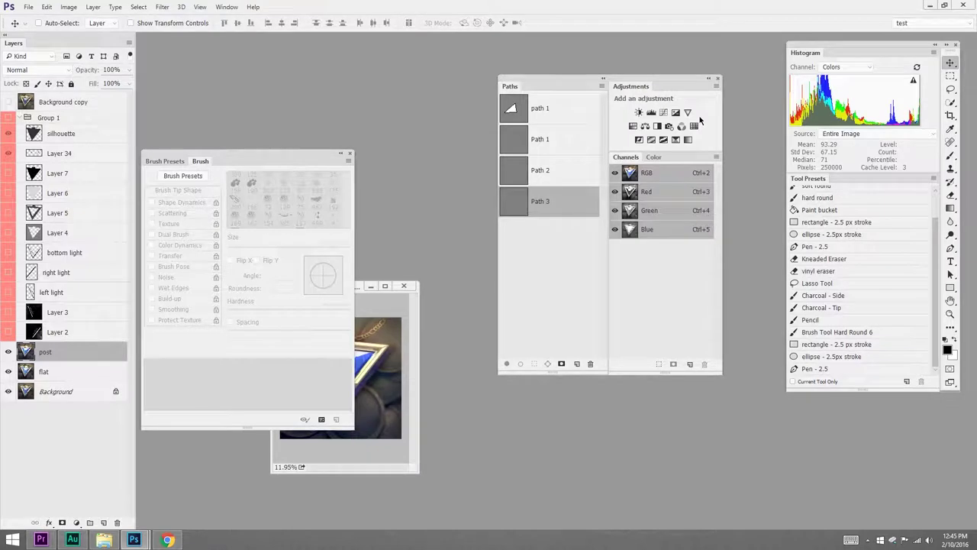
click(653, 157)
drag(556, 80, 539, 84)
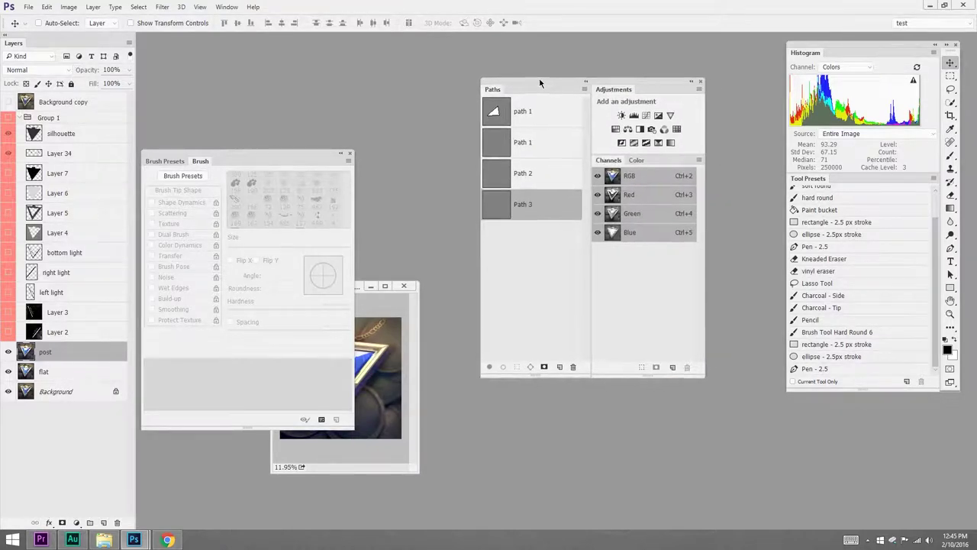
drag(658, 81, 689, 56)
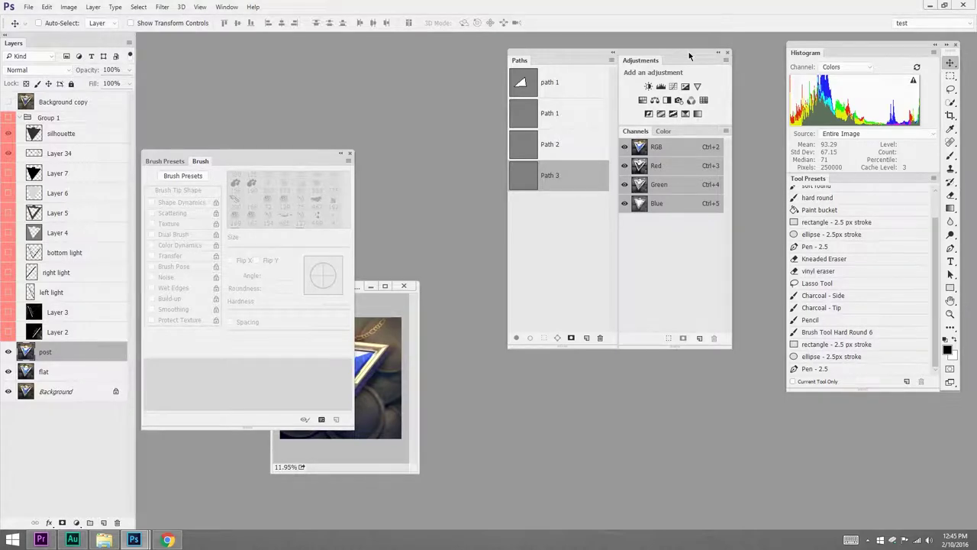
drag(687, 56, 722, 46)
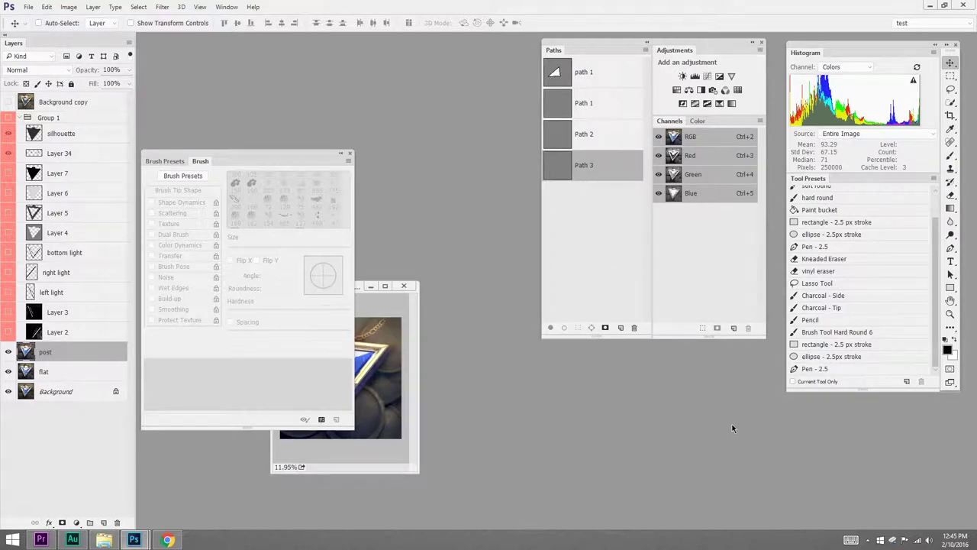
click(916, 25)
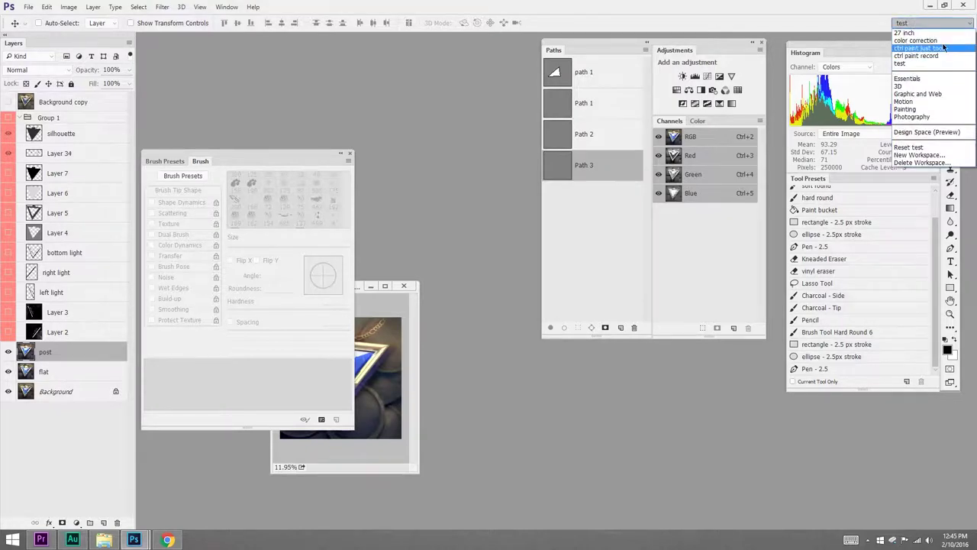
click(939, 56)
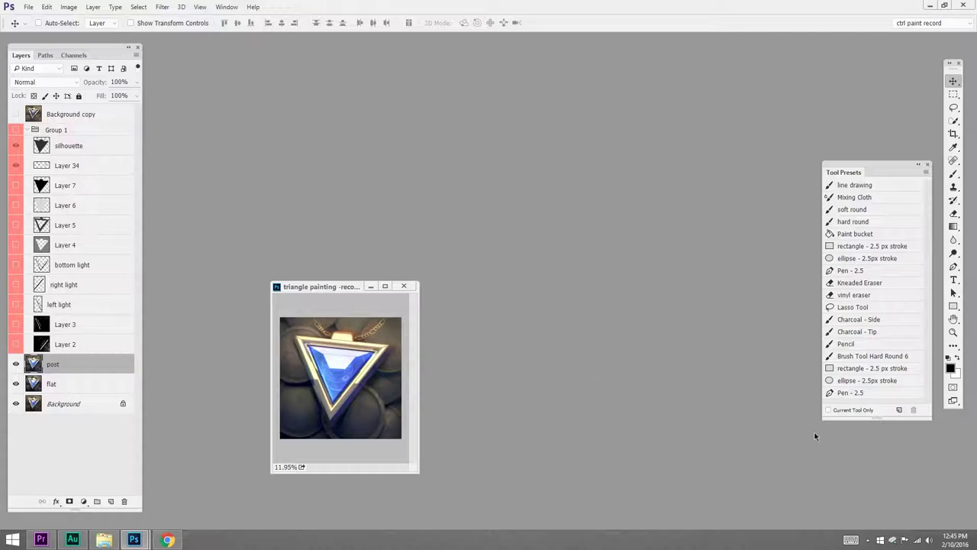
click(924, 24)
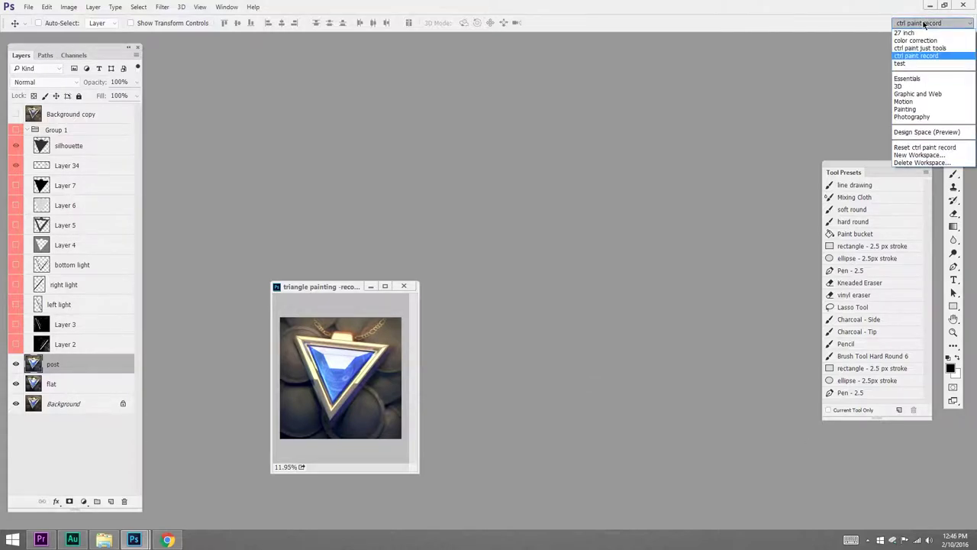
click(933, 64)
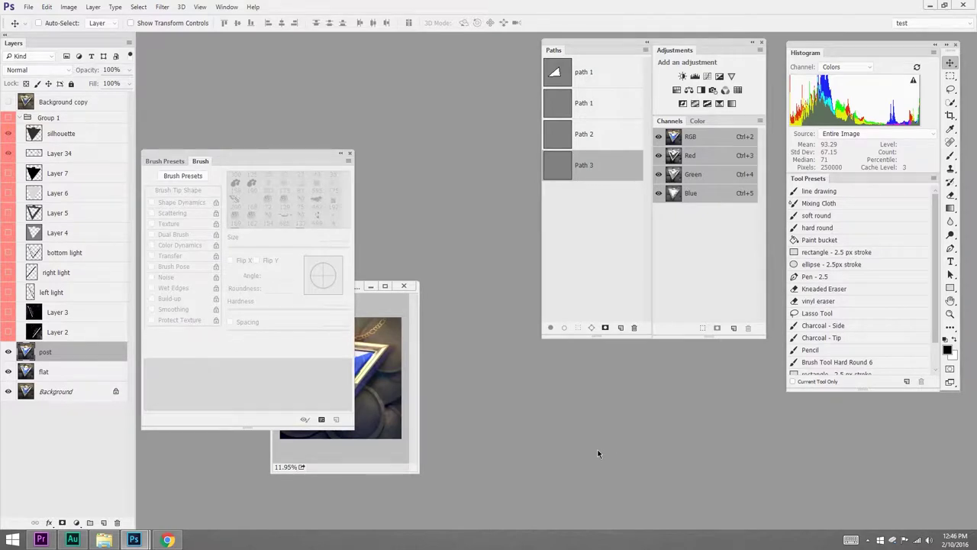
Collapse the Brush Presets and Brush panels to icons and nudge the Paths group slightly
click(341, 153)
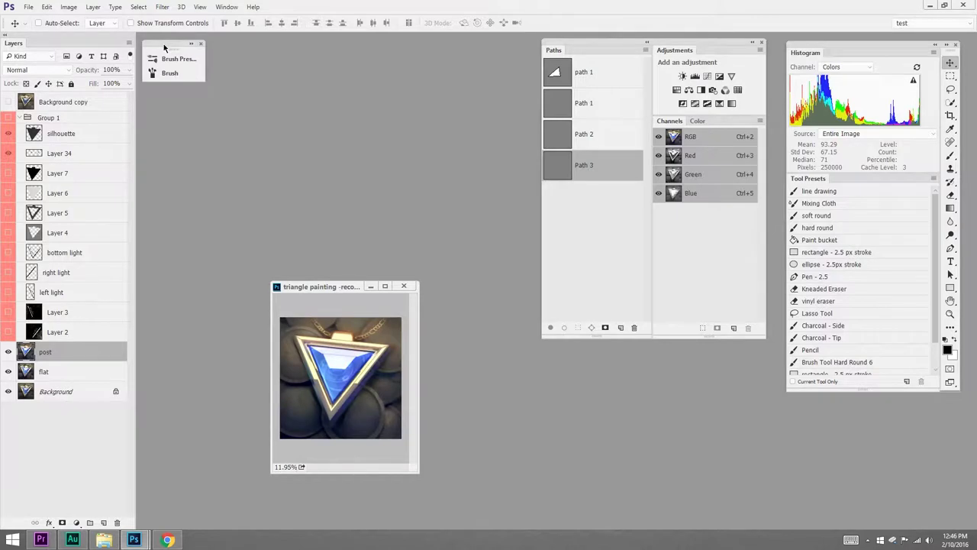
drag(727, 44, 720, 48)
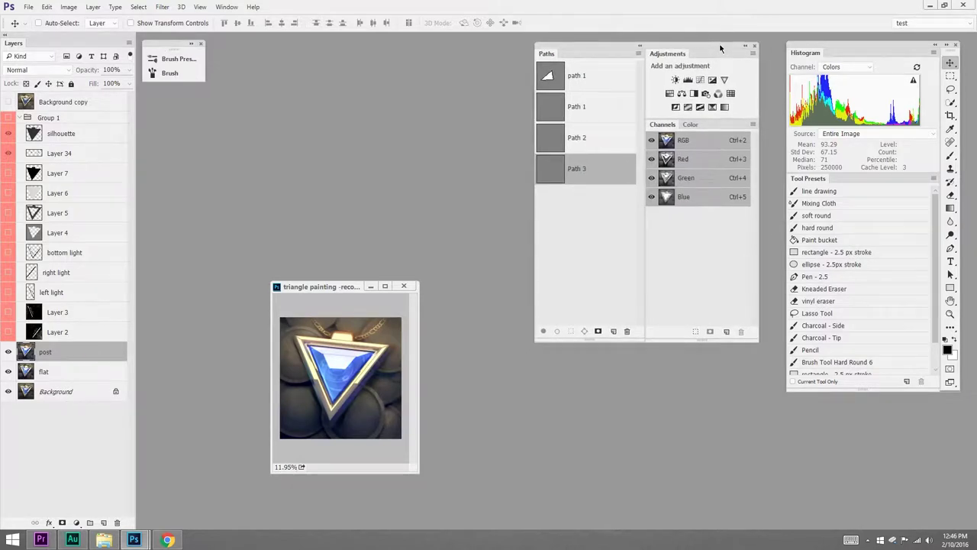